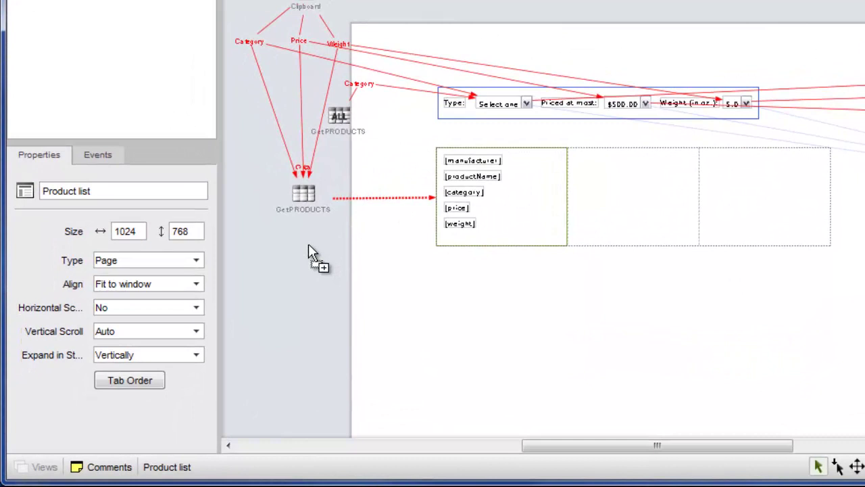
Add a new Expression element and set its list operation to Count
{"action": "left_click", "coordinate": [291, 244]}
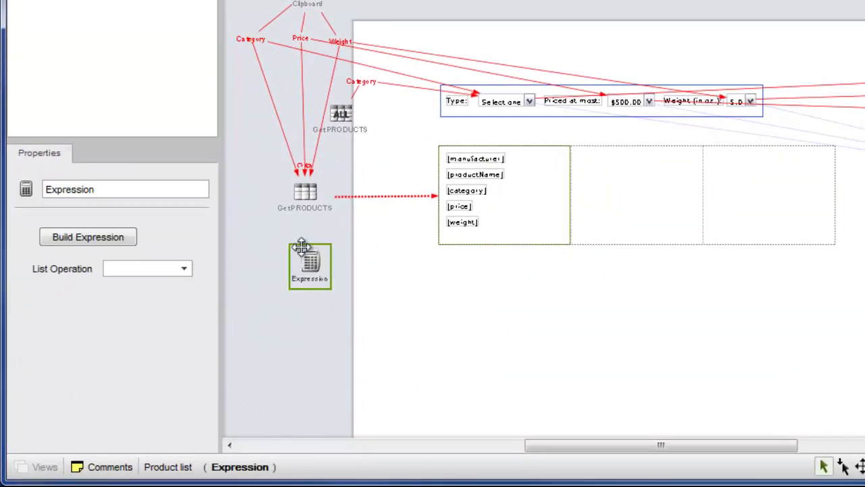
{"action": "left_click", "coordinate": [181, 270]}
{"action": "left_click", "coordinate": [141, 315]}
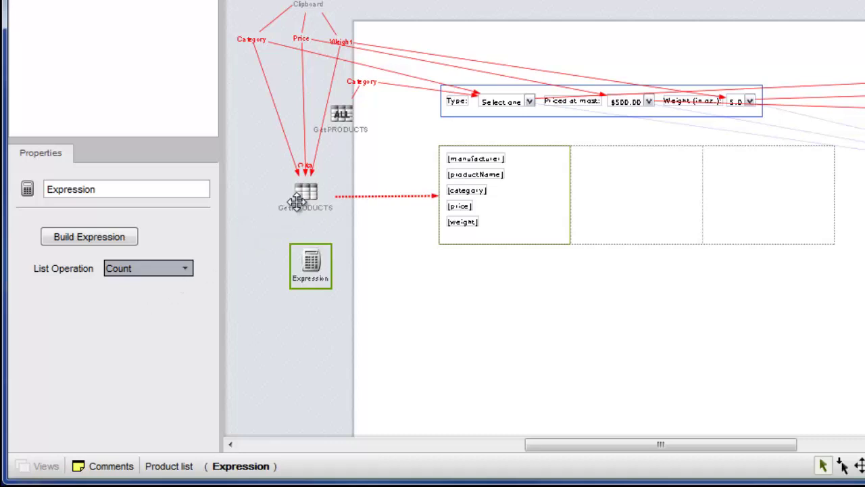
Send the Price field from Get PRODUCTS to the Expression
{"action": "left_click_drag", "start_coordinate": [296, 202], "coordinate": [313, 269]}
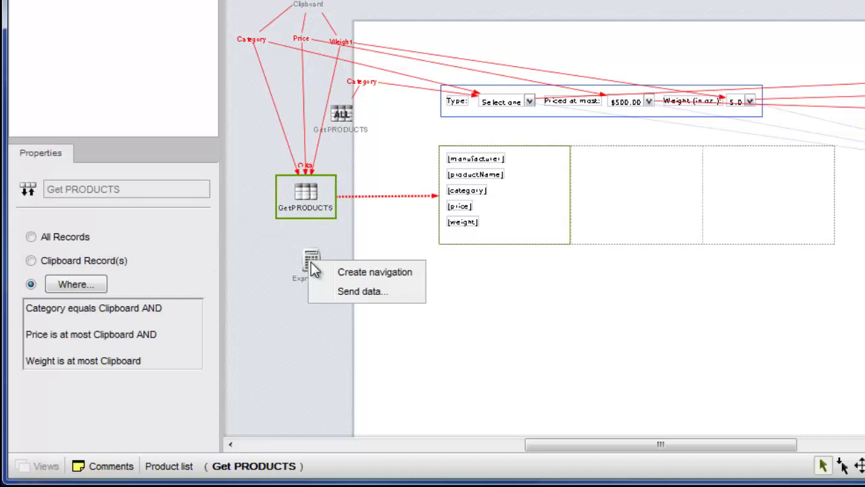
{"action": "left_click", "coordinate": [341, 292]}
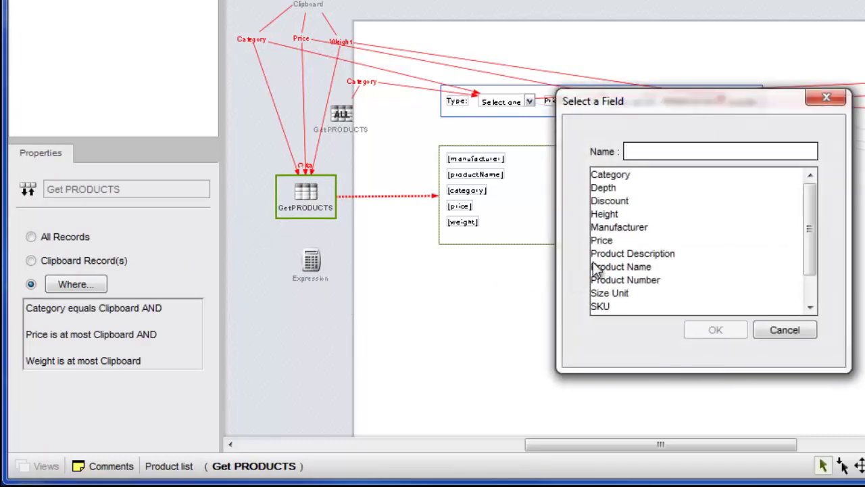
{"action": "left_click", "coordinate": [603, 240]}
{"action": "left_click", "coordinate": [713, 331]}
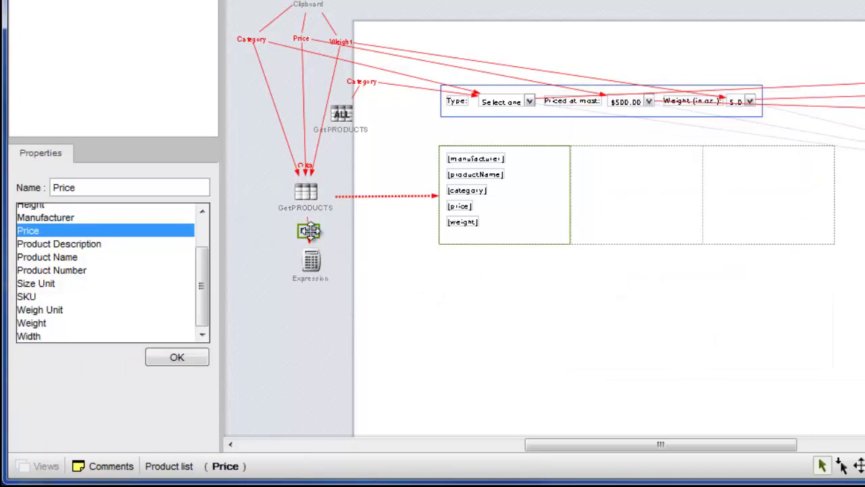
{"action": "left_click_drag", "start_coordinate": [309, 231], "coordinate": [258, 260]}
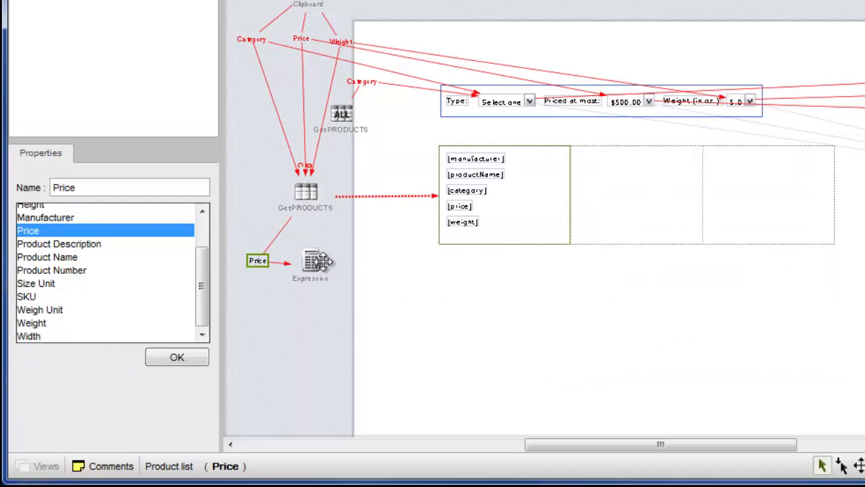
Build the Expression to output Price with precision 0
{"action": "double_click", "coordinate": [313, 264]}
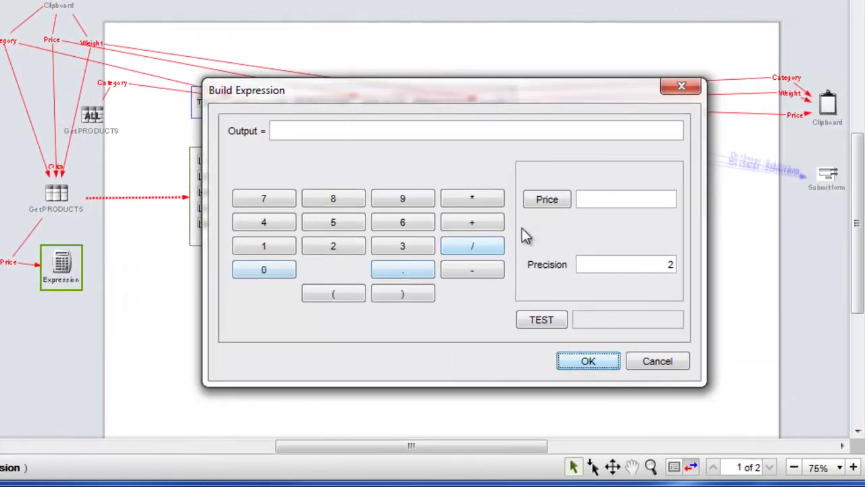
{"action": "left_click", "coordinate": [549, 199]}
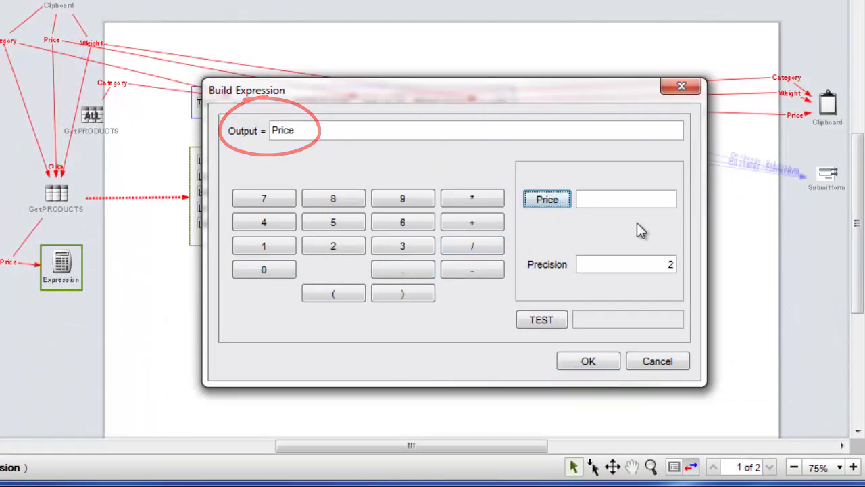
{"action": "double_click", "coordinate": [669, 264]}
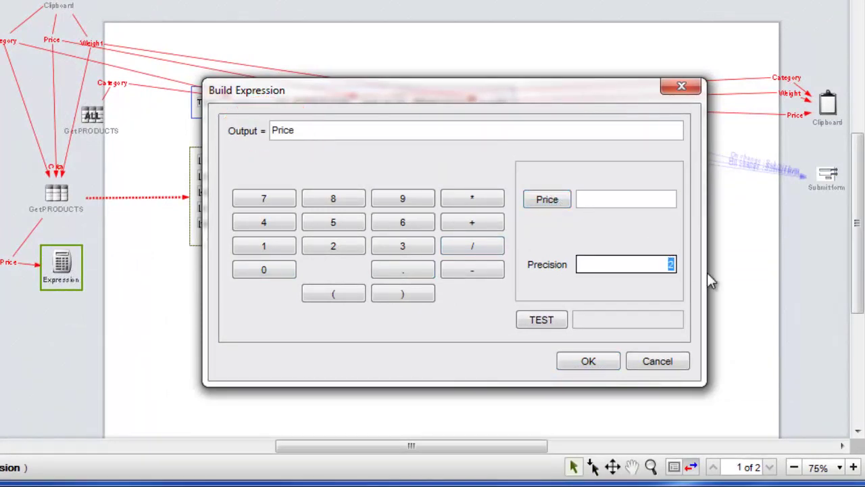
{"action": "type", "text": "0"}
{"action": "left_click", "coordinate": [590, 363]}
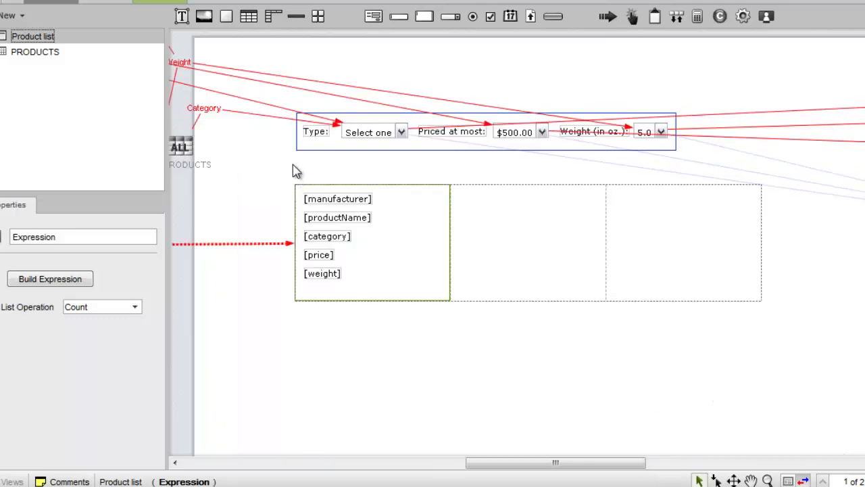
Add a 'Matches found:' label and a [matches] text input of width 2 above the tiles
{"action": "left_click", "coordinate": [295, 165]}
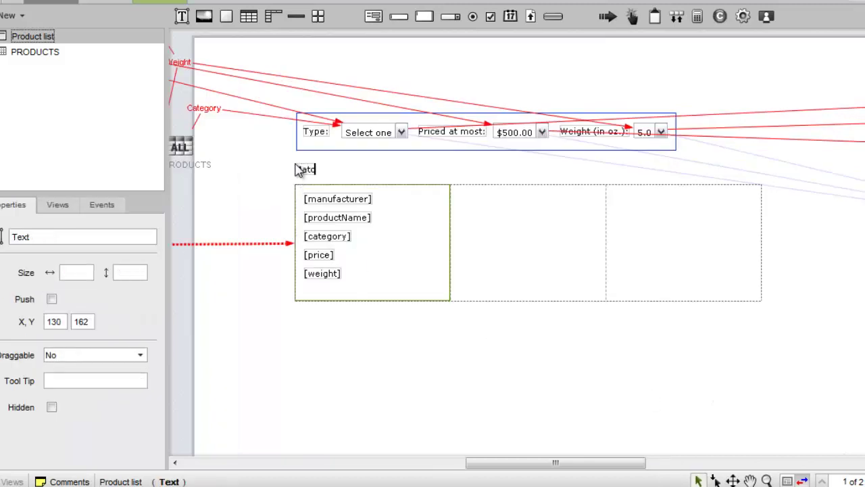
{"action": "left_click_drag", "start_coordinate": [399, 18], "coordinate": [379, 161]}
{"action": "key", "text": "BackSpace"}
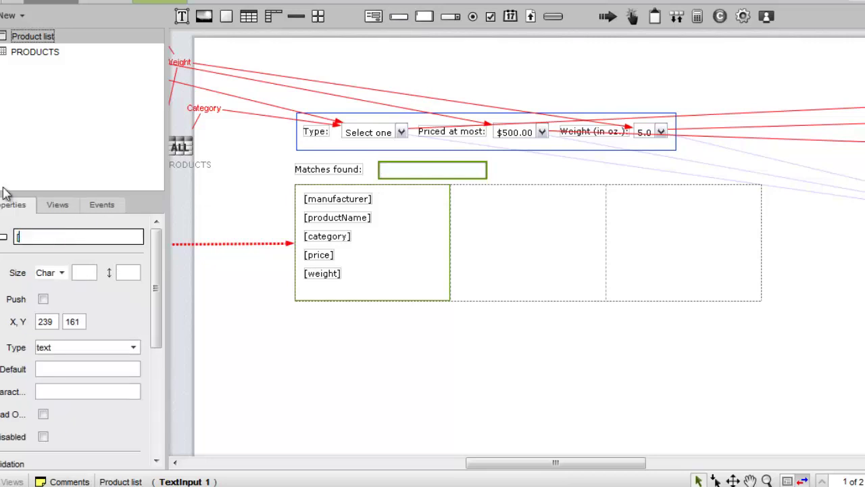
{"action": "key", "text": "Tab"}
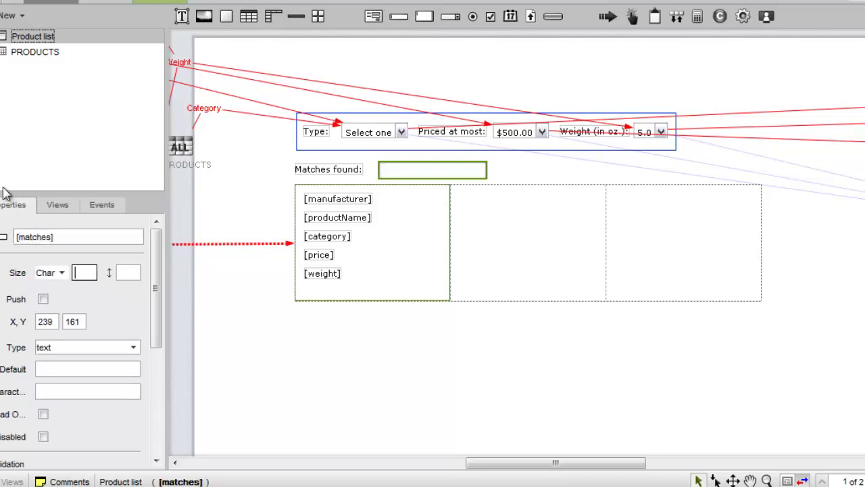
{"action": "type", "text": "2"}
{"action": "key", "text": "Tab"}
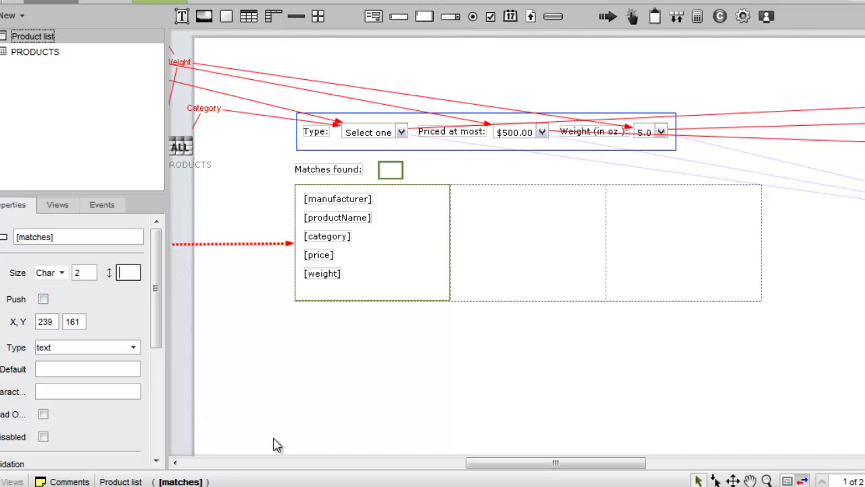
{"action": "left_click_drag", "start_coordinate": [486, 466], "coordinate": [452, 466]}
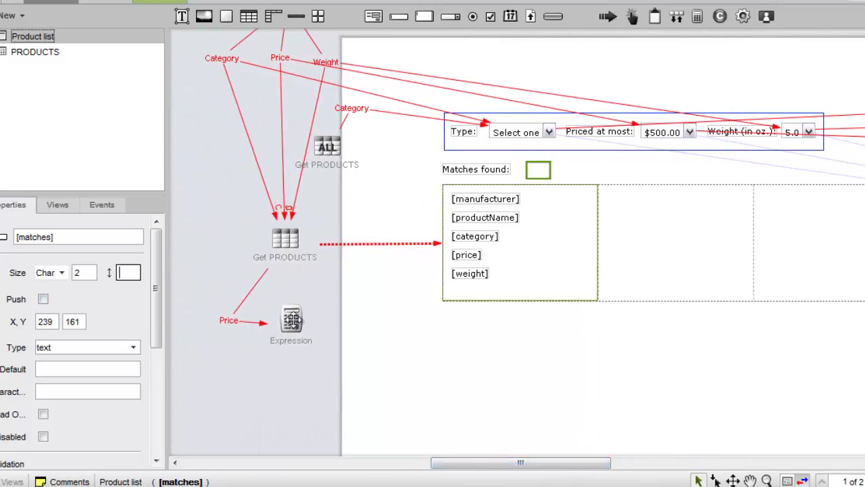
Send the Expression's data to the [matches] field under the name Matches
{"action": "left_click_drag", "start_coordinate": [291, 320], "coordinate": [538, 171]}
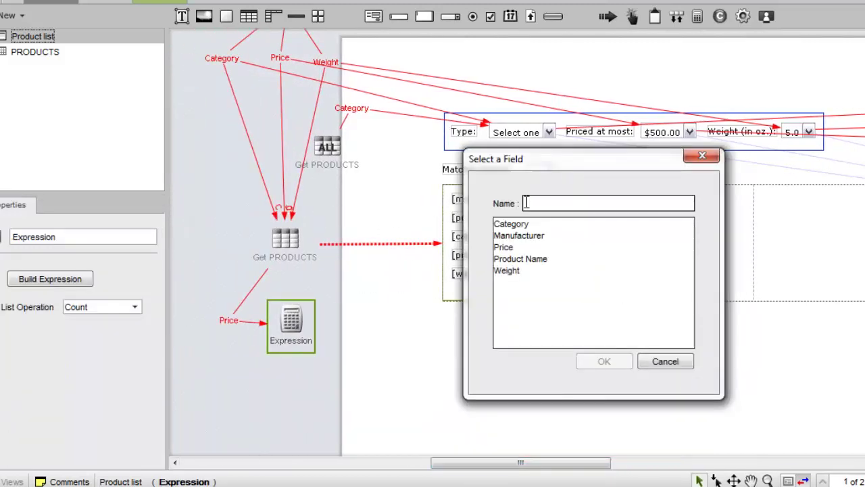
{"action": "type", "text": "Matches"}
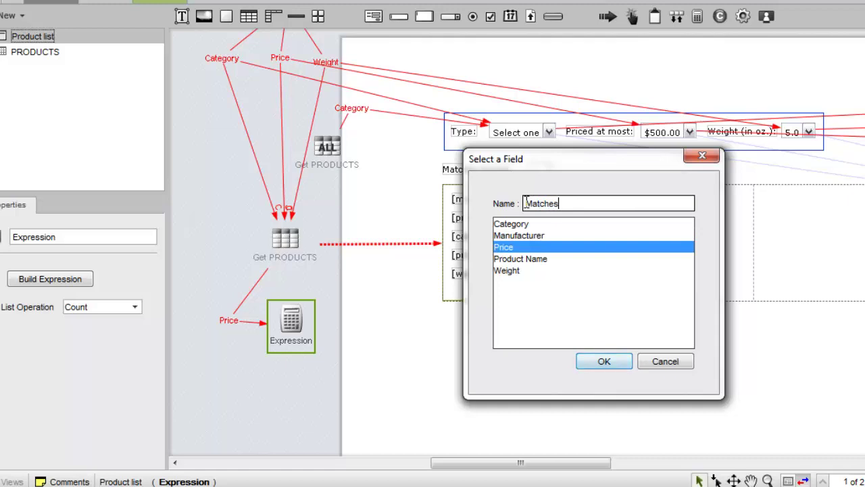
{"action": "key", "text": "Return"}
{"action": "left_click_drag", "start_coordinate": [348, 247], "coordinate": [362, 267]}
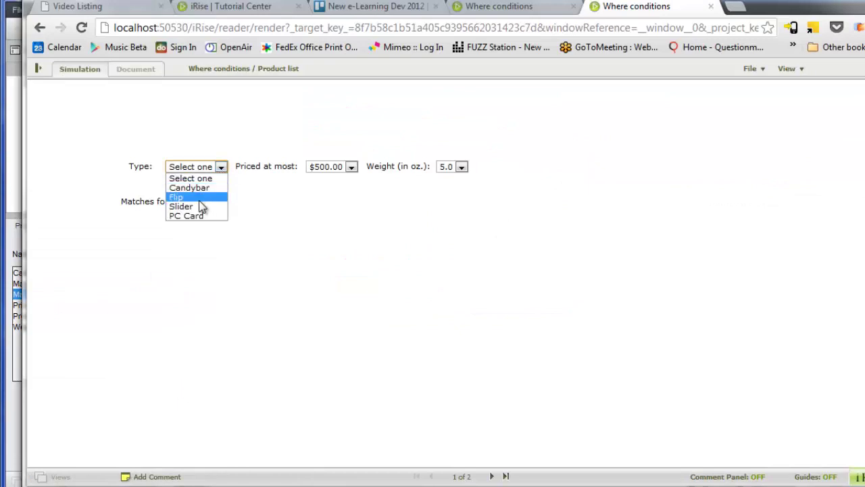
Filter the simulation to Slider phones weighing at most 3.0 oz
{"action": "left_click", "coordinate": [194, 196]}
{"action": "left_click", "coordinate": [461, 167]}
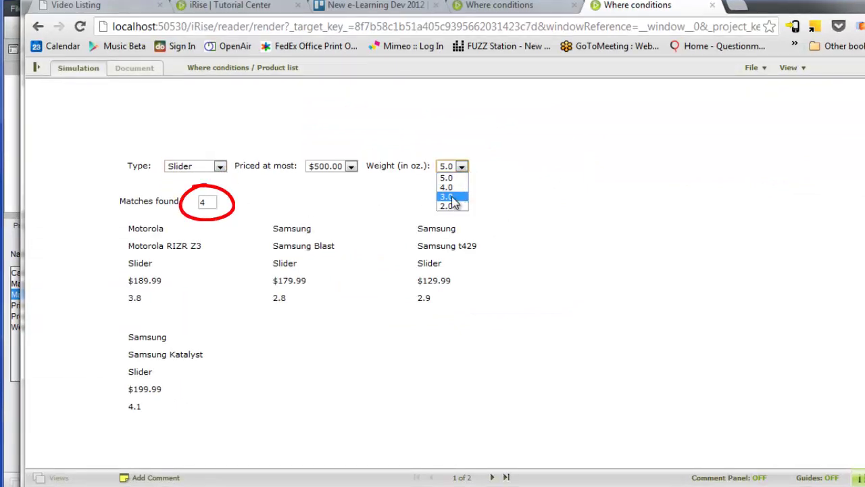
{"action": "left_click", "coordinate": [452, 196]}
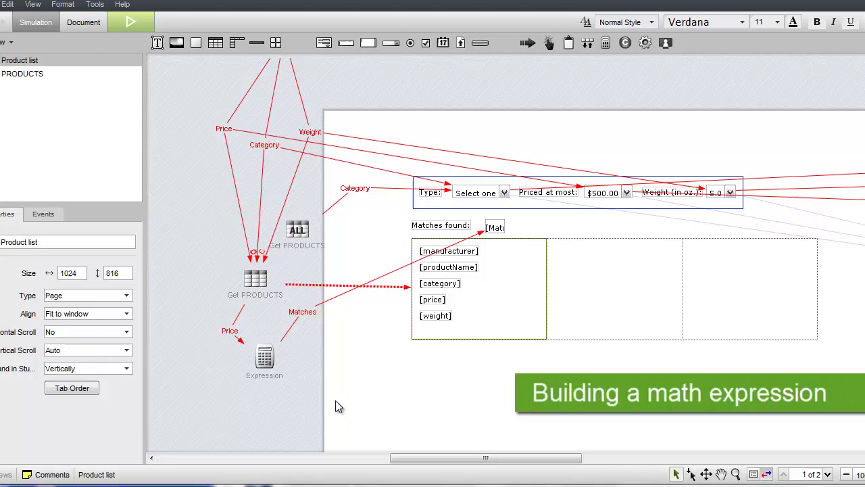
Add 'Convert to grams' text beside [weight], then wrap both in an enlarged form
{"action": "left_click", "coordinate": [467, 315]}
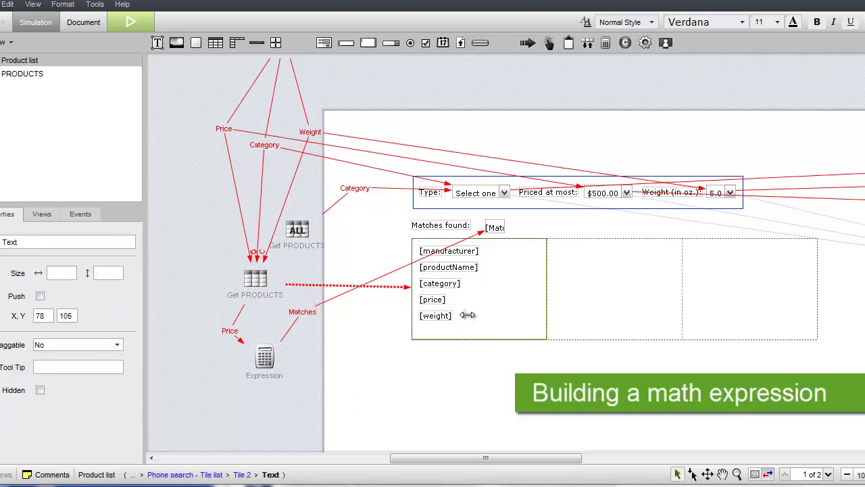
{"action": "type", "text": "Conv"}
{"action": "type", "text": "ert to grams"}
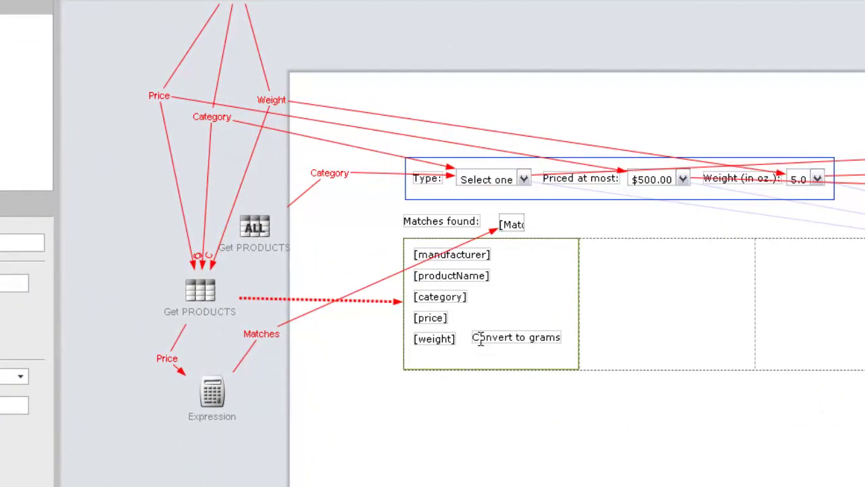
{"action": "left_click", "coordinate": [452, 335]}
{"action": "left_click", "coordinate": [496, 341], "text": "shift"}
{"action": "right_click", "coordinate": [495, 343]}
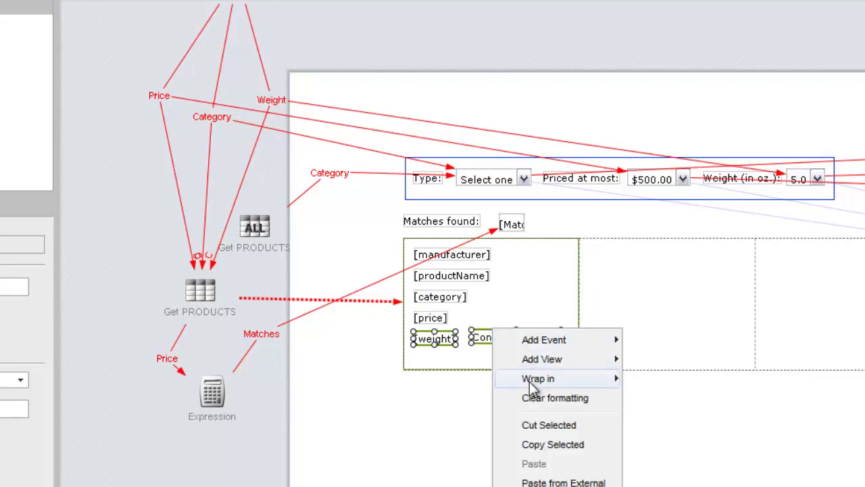
{"action": "mouse_move", "coordinate": [537, 378]}
{"action": "left_click", "coordinate": [653, 382]}
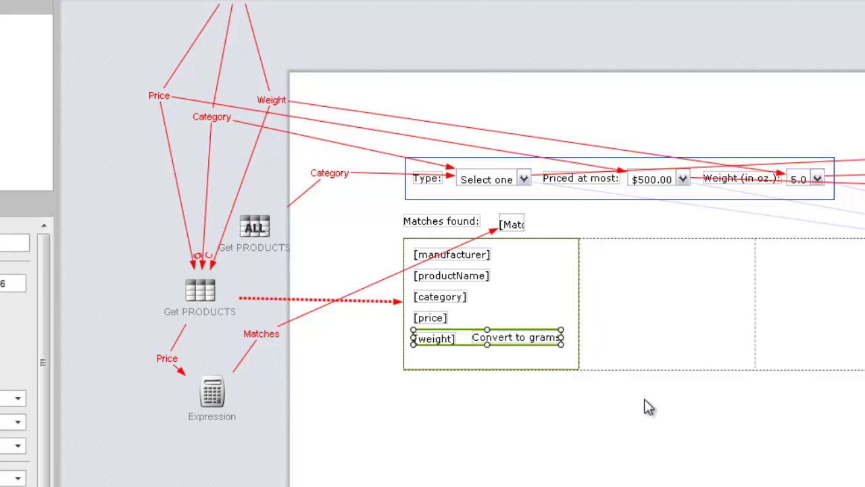
{"action": "left_click_drag", "start_coordinate": [561, 344], "coordinate": [569, 356]}
{"action": "right_click", "coordinate": [571, 358]}
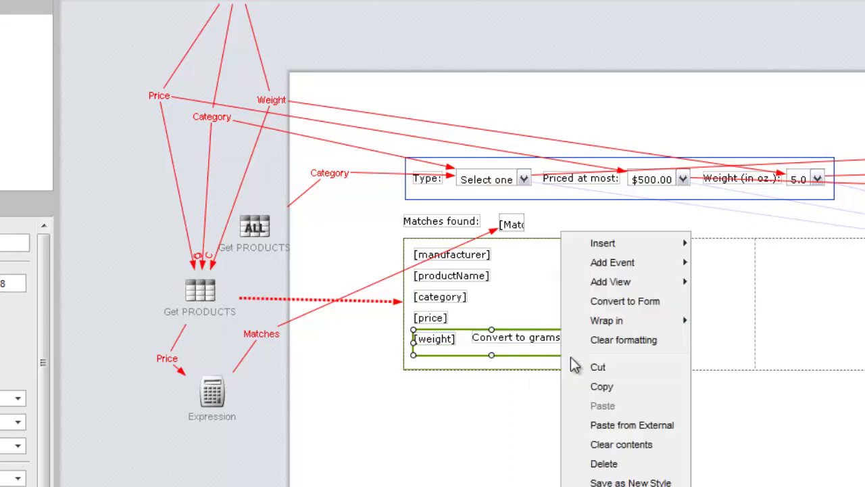
Add a second view to the weight row without the Convert to grams link
{"action": "mouse_move", "coordinate": [654, 282]}
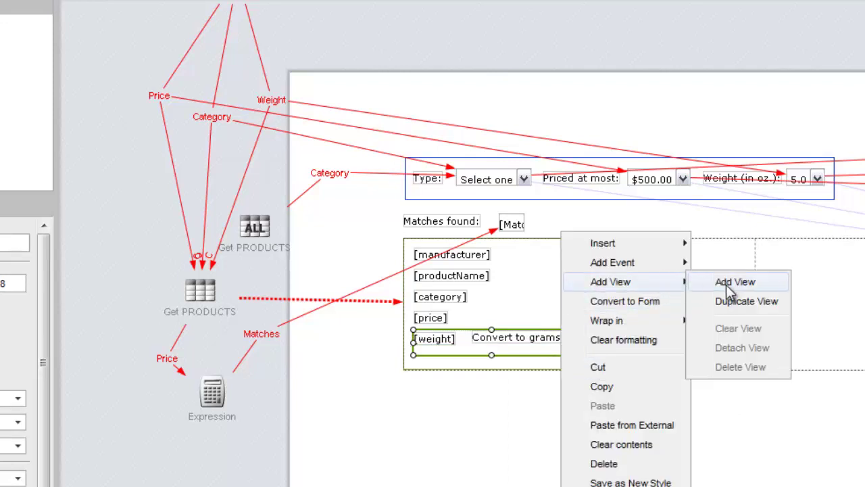
{"action": "left_click", "coordinate": [722, 286]}
{"action": "left_click", "coordinate": [556, 339]}
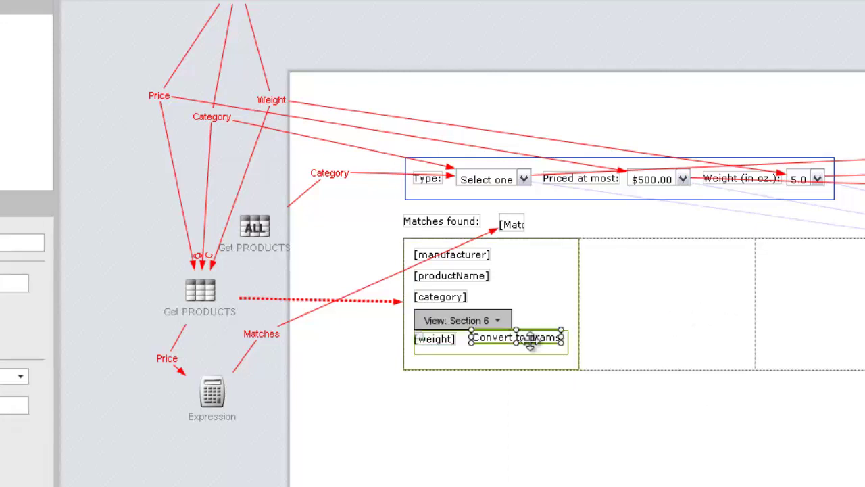
{"action": "key", "text": "Delete"}
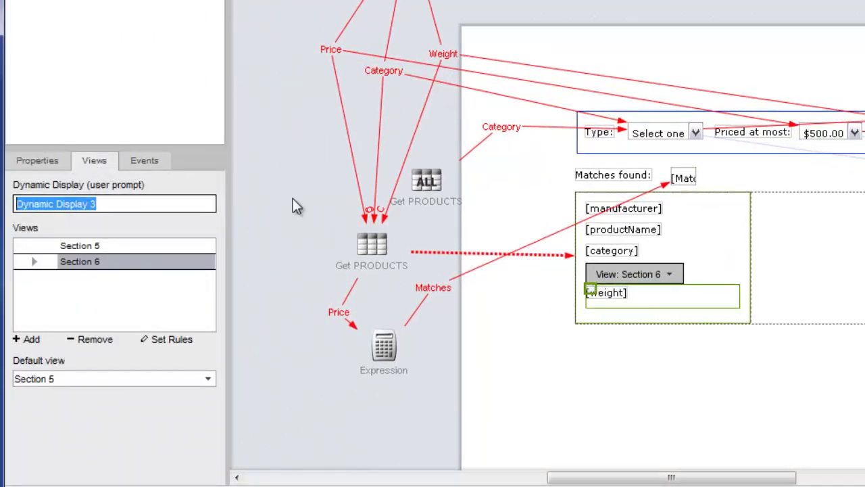
Name the display 'Ounces/grams conversion' and its views Ounces and Grams
{"action": "type", "text": "Ounces/grams conversion"}
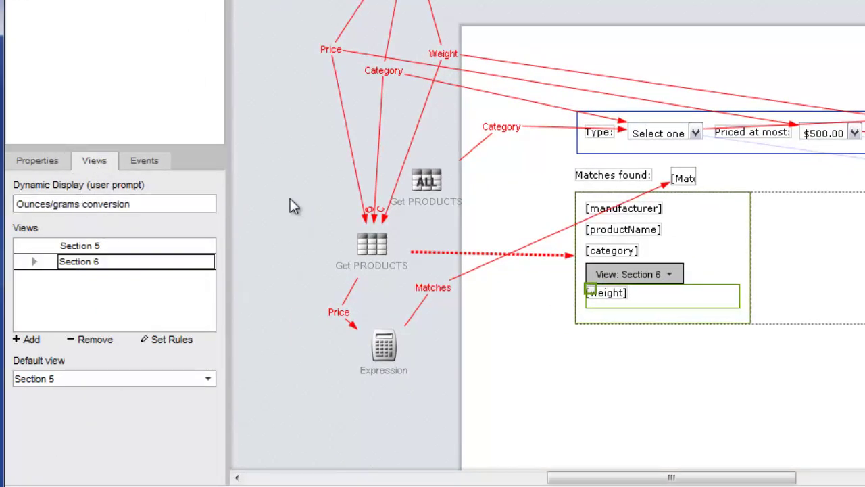
{"action": "double_click", "coordinate": [115, 247]}
{"action": "type", "text": "Ounces"}
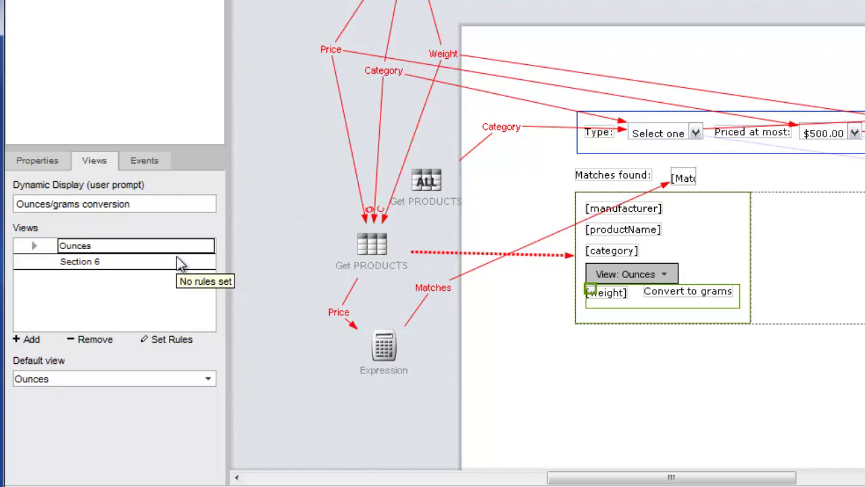
{"action": "double_click", "coordinate": [179, 261]}
{"action": "key", "text": "ctrl+a"}
{"action": "type", "text": "Grams"}
{"action": "key", "text": "Return"}
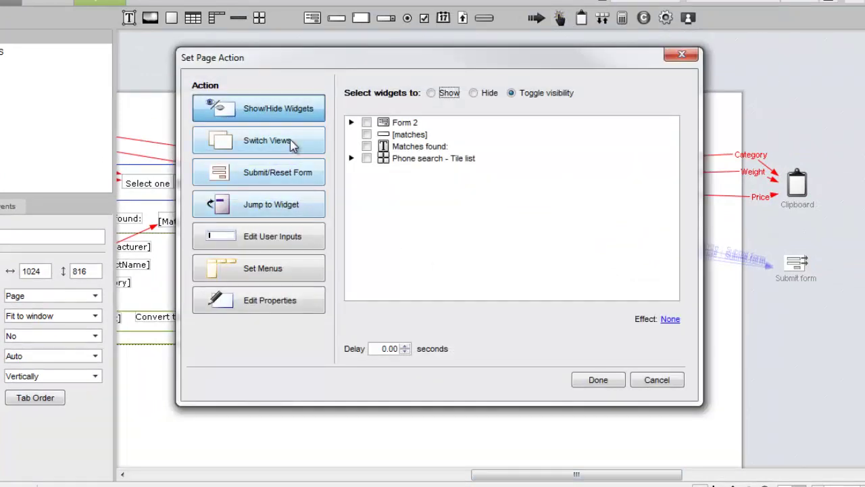
Make Convert to grams switch the conversion display to the Grams view
{"action": "left_click", "coordinate": [292, 140]}
{"action": "left_click", "coordinate": [585, 120]}
{"action": "left_click", "coordinate": [564, 155]}
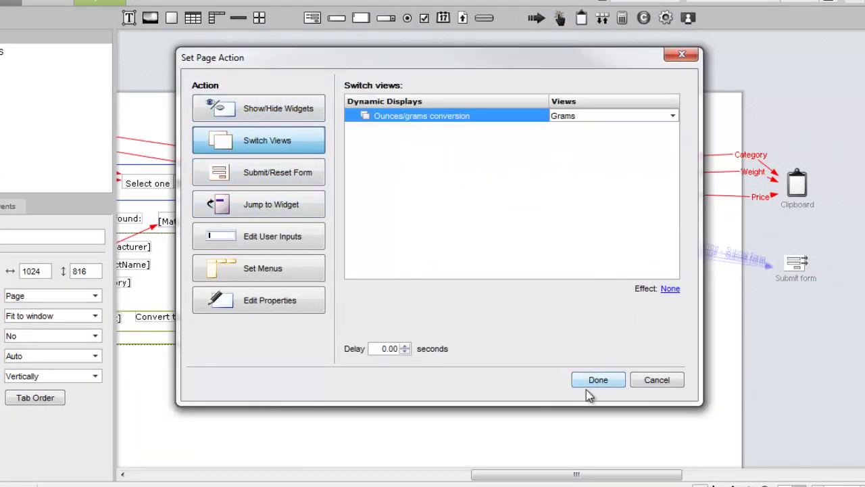
{"action": "left_click", "coordinate": [597, 380]}
{"action": "left_click", "coordinate": [212, 322]}
{"action": "left_click_drag", "start_coordinate": [238, 314], "coordinate": [811, 330]}
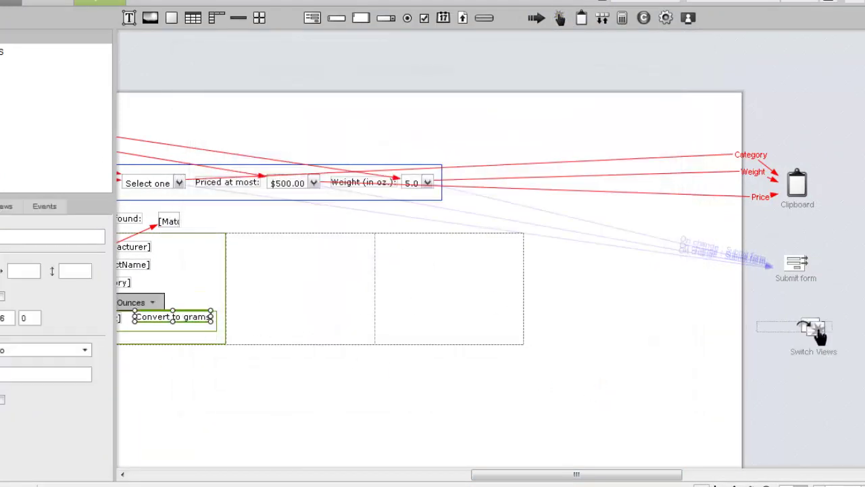
Add a second Expression node and connect Get PRODUCTS to it
{"action": "left_click_drag", "start_coordinate": [618, 474], "coordinate": [515, 479]}
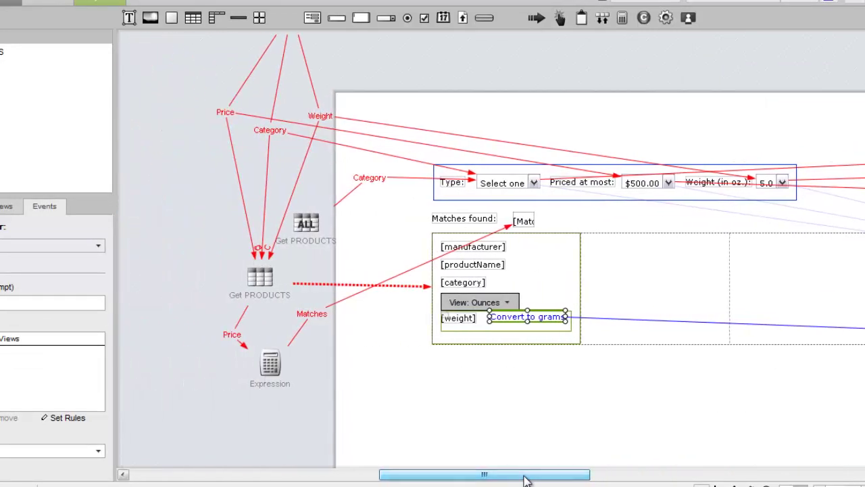
{"action": "left_click_drag", "start_coordinate": [621, 19], "coordinate": [261, 419]}
{"action": "left_click_drag", "start_coordinate": [263, 281], "coordinate": [278, 421]}
Send the Weight field from Get PRODUCTS to the lower Expression
{"action": "left_click", "coordinate": [307, 450]}
{"action": "scroll", "coordinate": [478, 283], "scroll_direction": "down", "scroll_amount": 1}
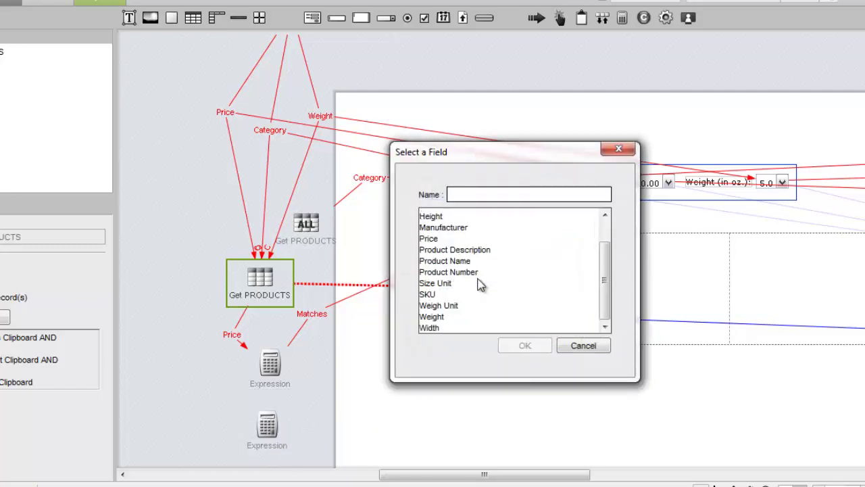
{"action": "left_click", "coordinate": [431, 316]}
{"action": "left_click", "coordinate": [525, 345]}
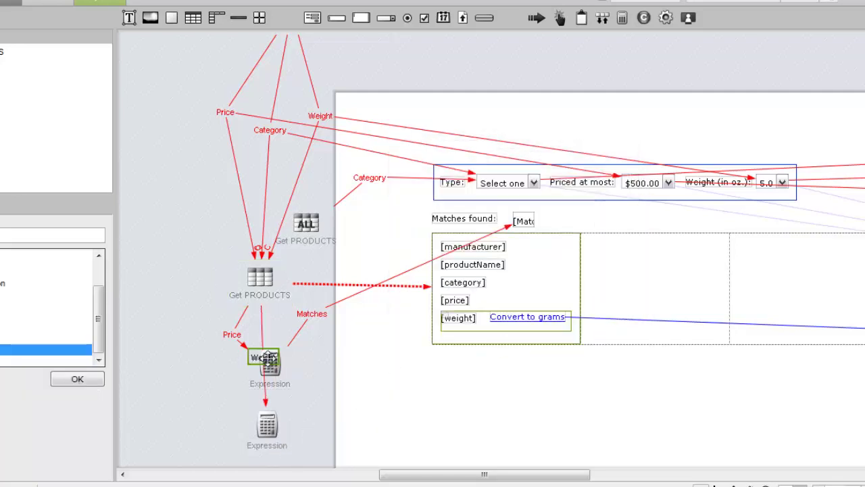
{"action": "left_click_drag", "start_coordinate": [264, 358], "coordinate": [265, 421]}
Build Weight*28.3495 at precision 1, testing a weight of 1 gives 28.3
{"action": "double_click", "coordinate": [266, 425]}
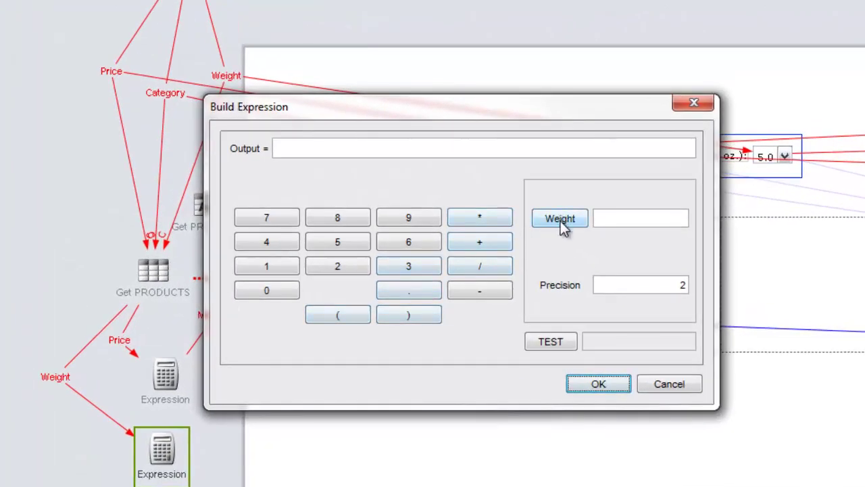
{"action": "left_click", "coordinate": [587, 231]}
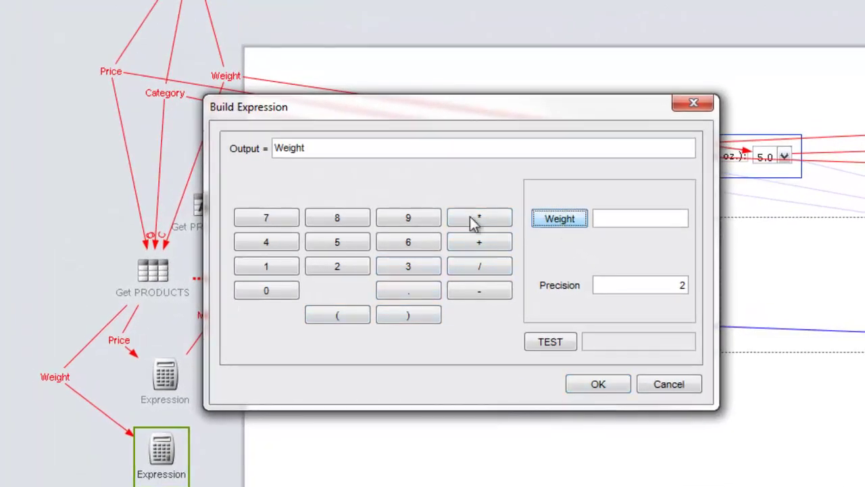
{"action": "left_click", "coordinate": [514, 229]}
{"action": "left_click", "coordinate": [353, 148]}
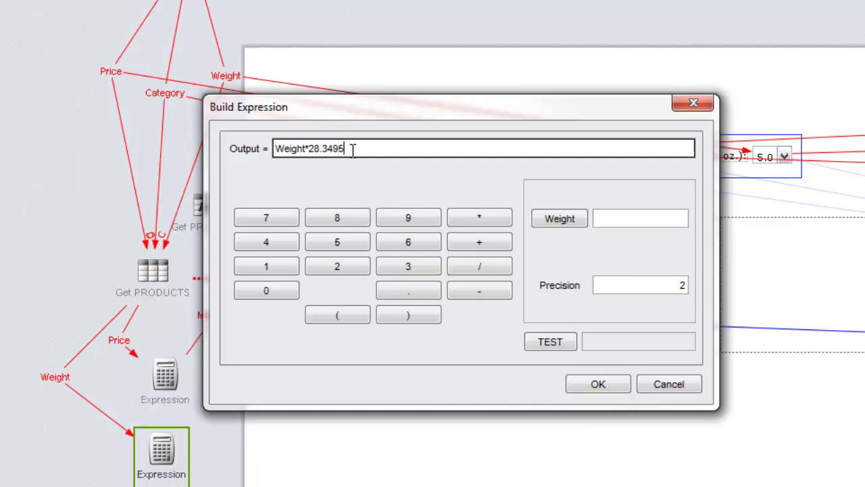
{"action": "left_click", "coordinate": [673, 284]}
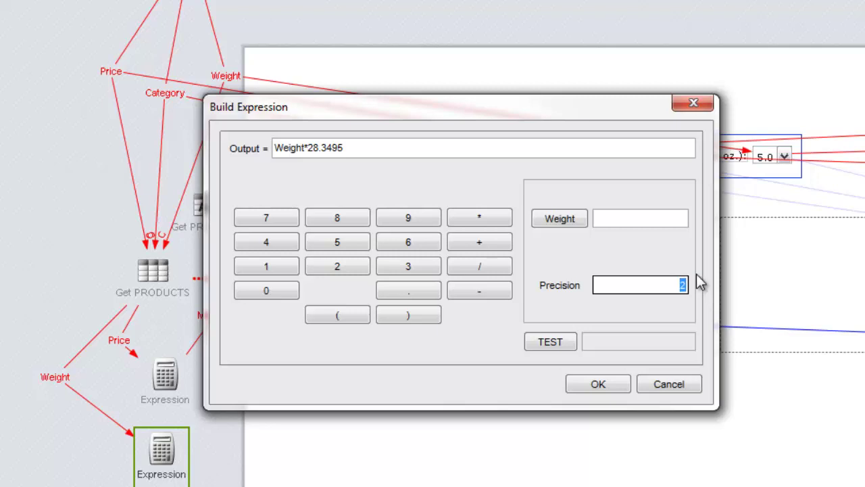
{"action": "left_click", "coordinate": [664, 216]}
{"action": "type", "text": "1"}
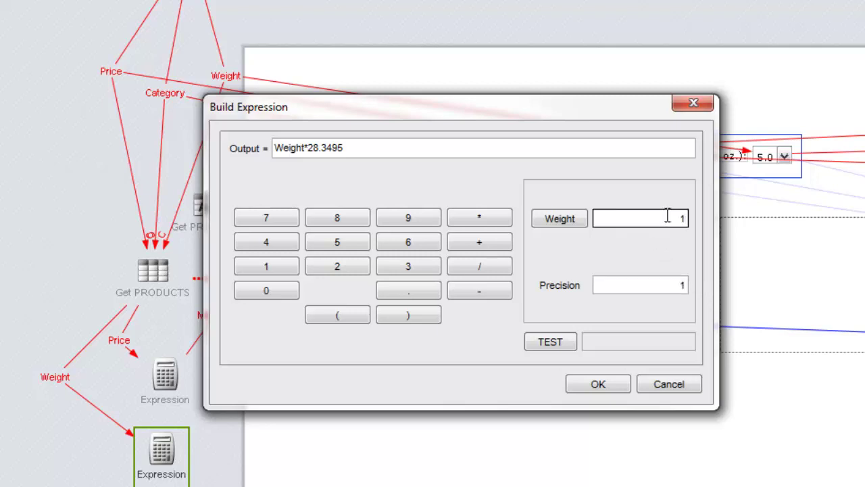
{"action": "left_click", "coordinate": [559, 342]}
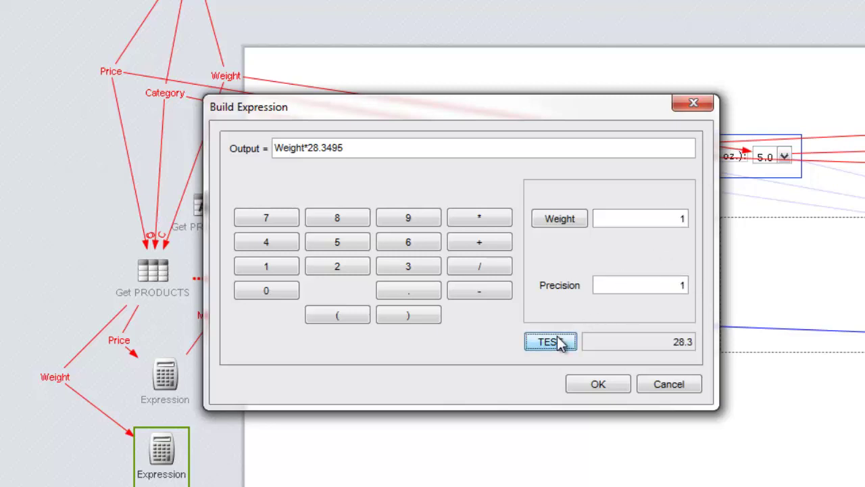
{"action": "left_click", "coordinate": [598, 384]}
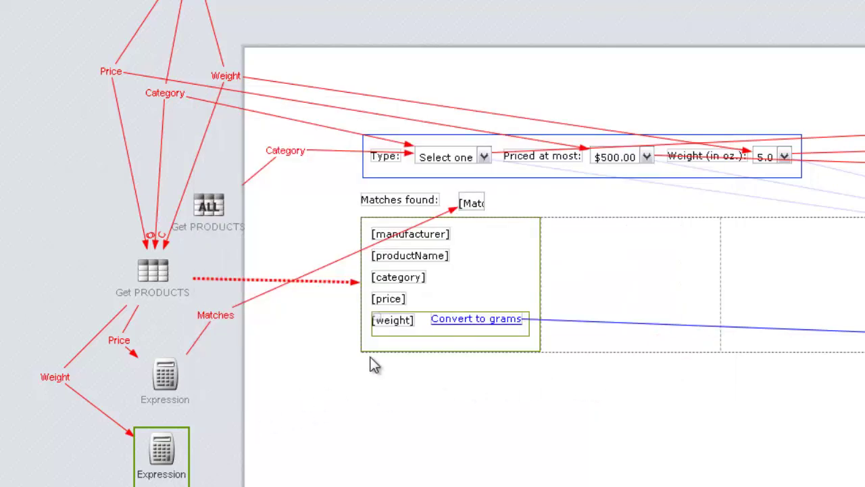
Show the Grams view and bind the lower Expression's Weight result to its [weight] field
{"action": "left_click", "coordinate": [426, 326]}
{"action": "left_click", "coordinate": [411, 302]}
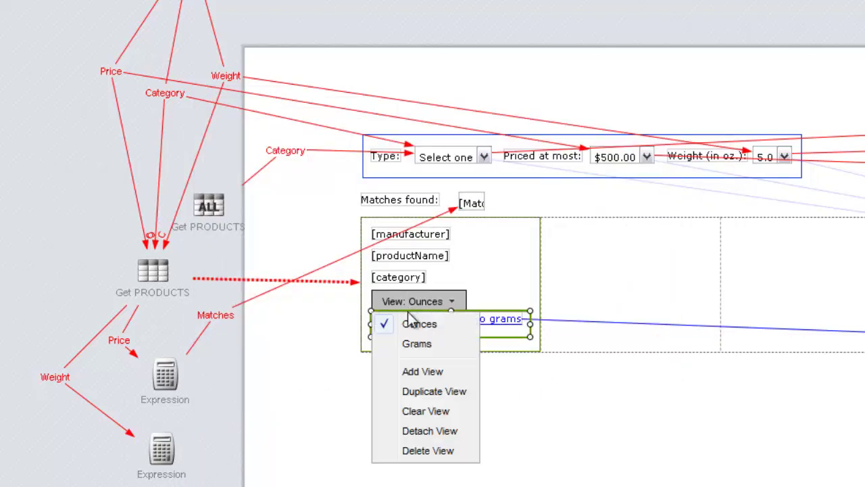
{"action": "left_click", "coordinate": [417, 345]}
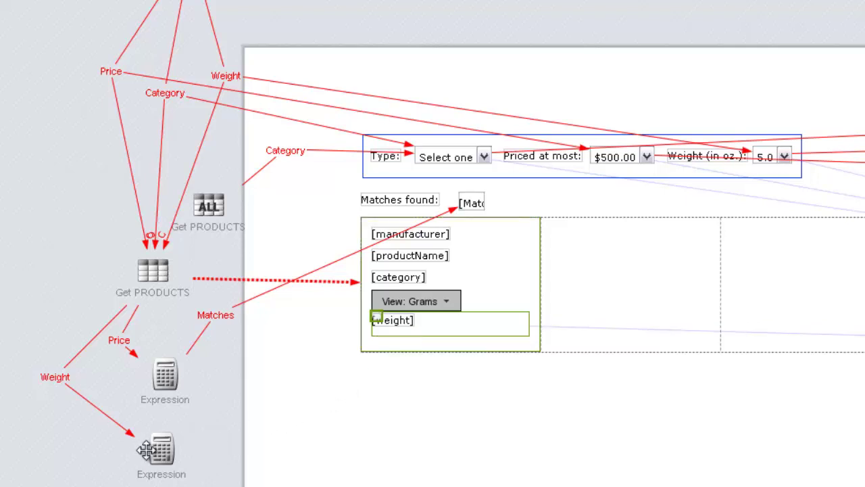
{"action": "left_click_drag", "start_coordinate": [164, 447], "coordinate": [400, 323]}
{"action": "left_click", "coordinate": [376, 265]}
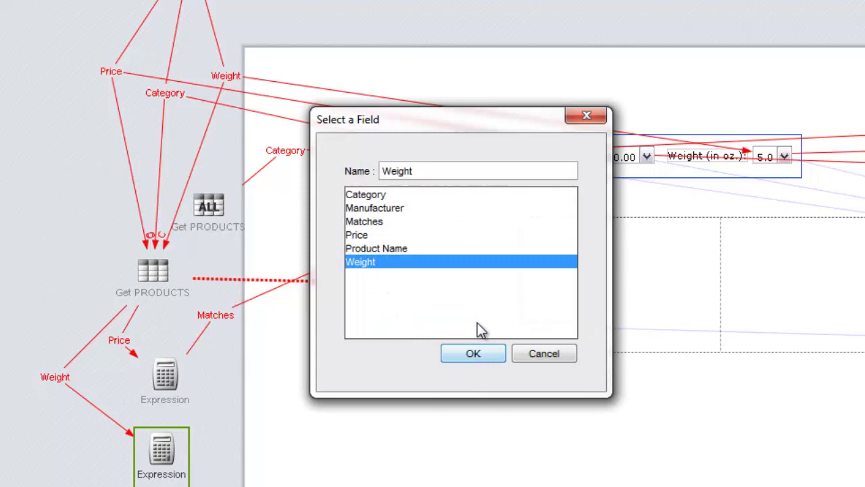
{"action": "left_click", "coordinate": [487, 352]}
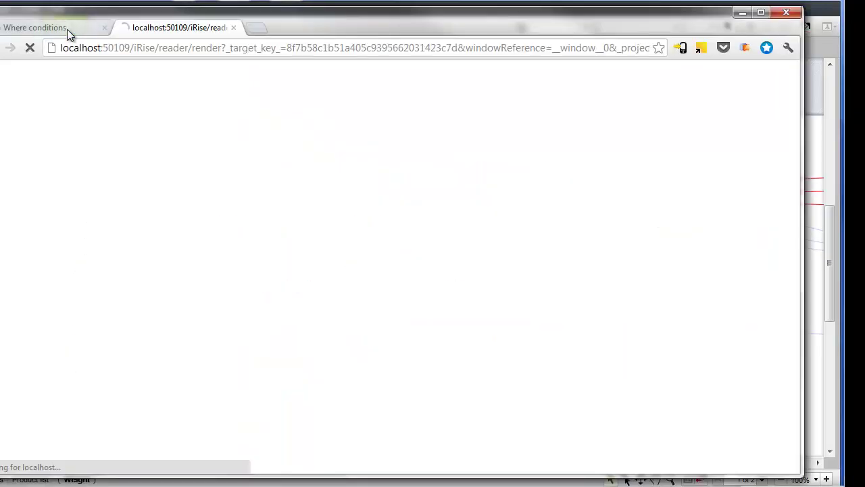
Filter to Slider phones and convert three Samsung tiles to grams: 116.2, 79.4, 82.2
{"action": "left_click", "coordinate": [161, 163]}
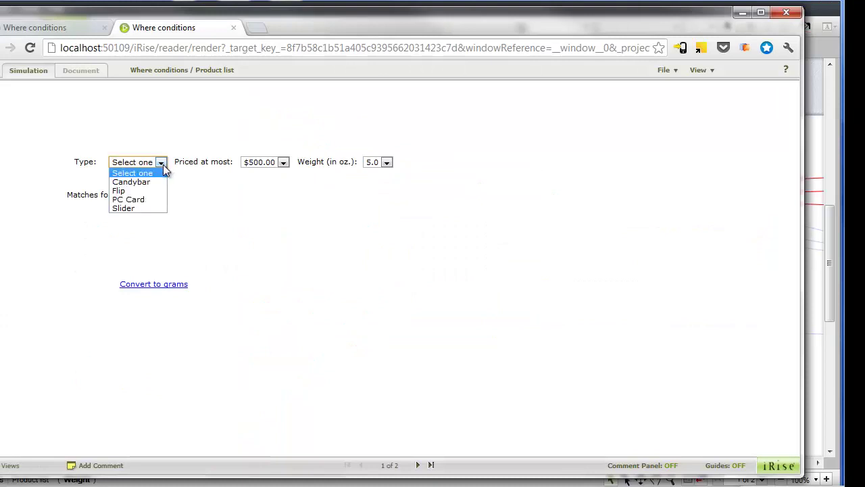
{"action": "left_click", "coordinate": [138, 206]}
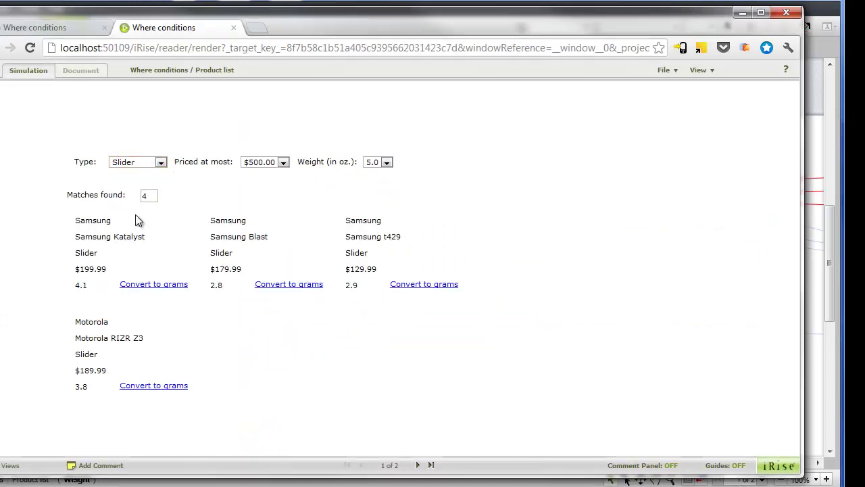
{"action": "left_click", "coordinate": [137, 285]}
{"action": "left_click", "coordinate": [287, 284]}
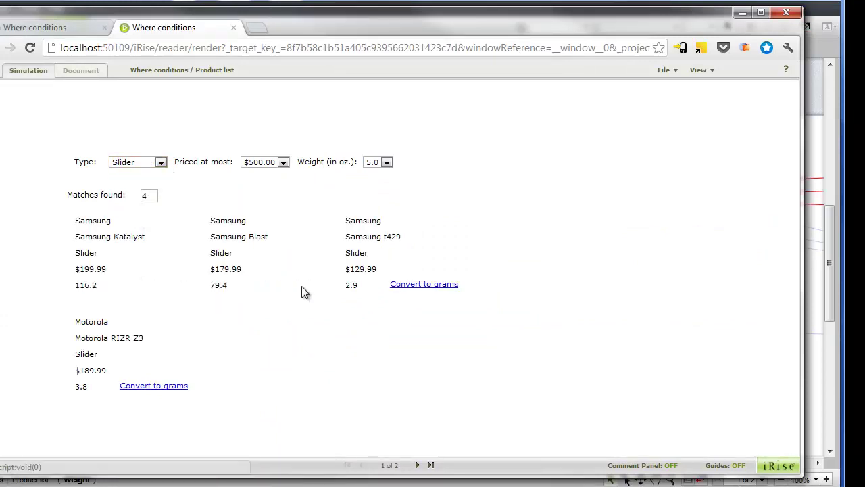
{"action": "left_click", "coordinate": [406, 285]}
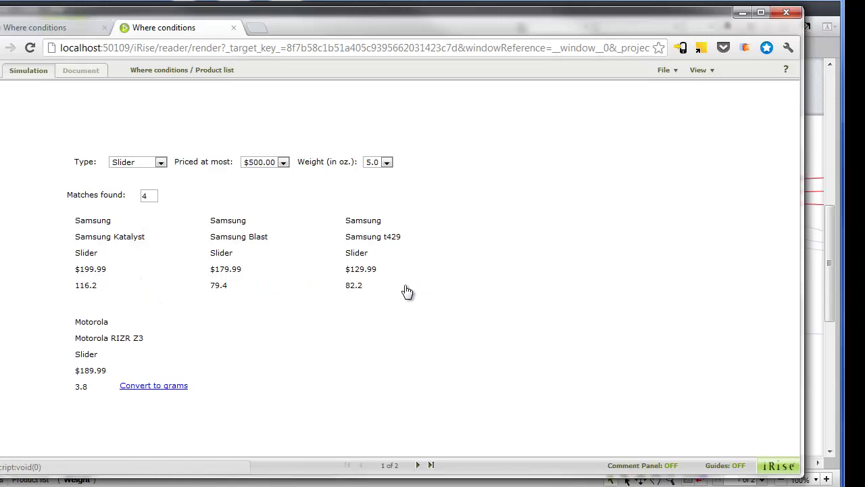